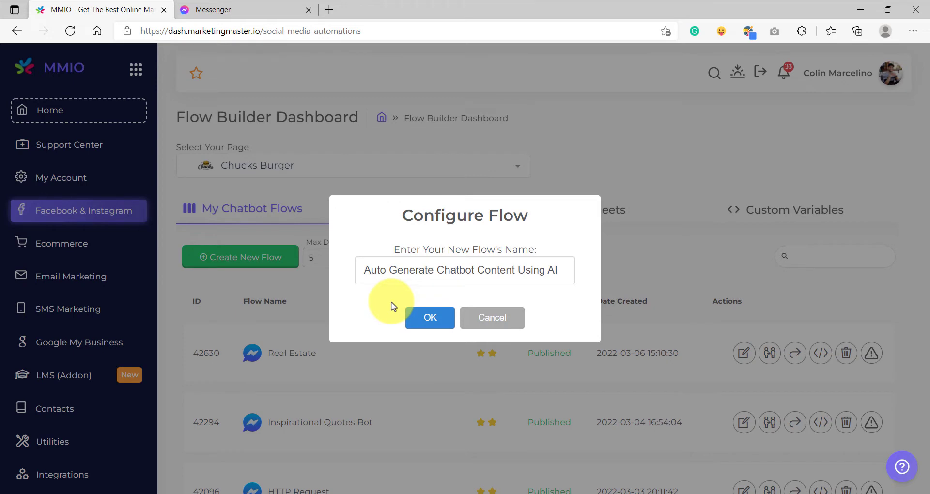
Confirm the new flow, move the start node left and connect it to a new Text#135 step.
left_click(433, 319)
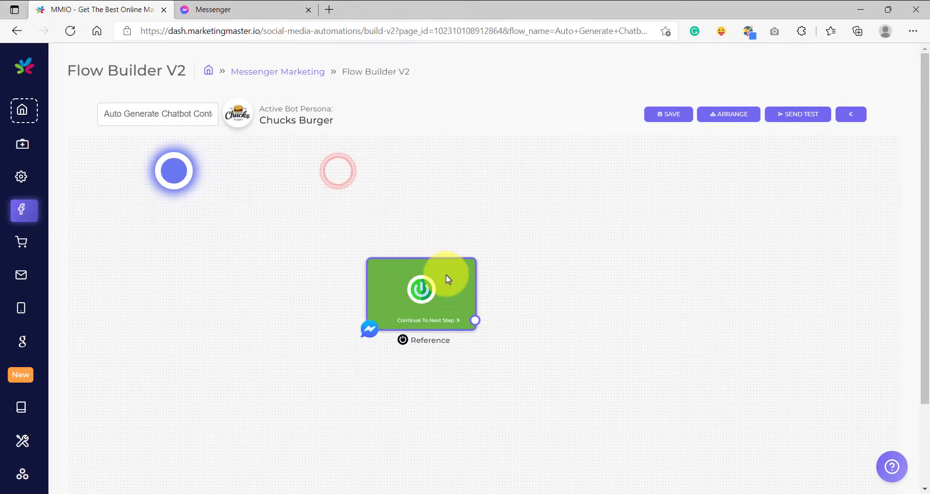
left_click_drag(452, 274, 270, 279)
left_click_drag(295, 335, 442, 216)
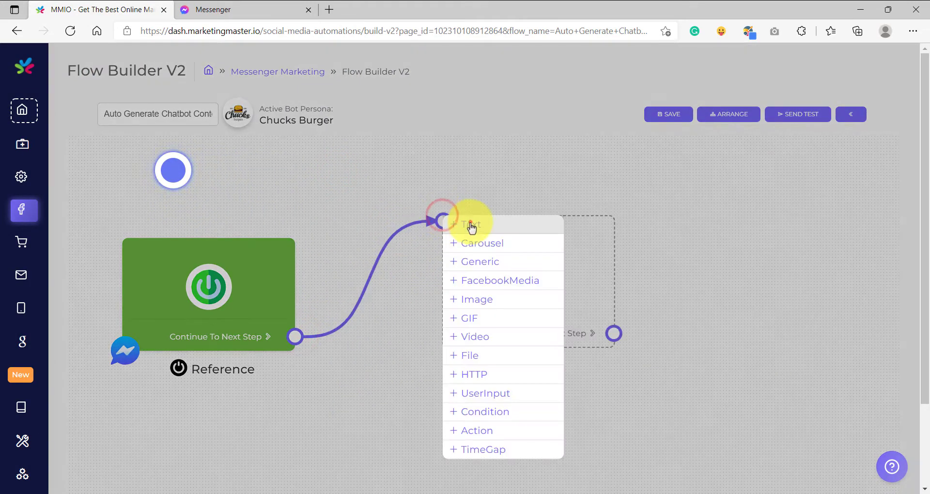
left_click(473, 222)
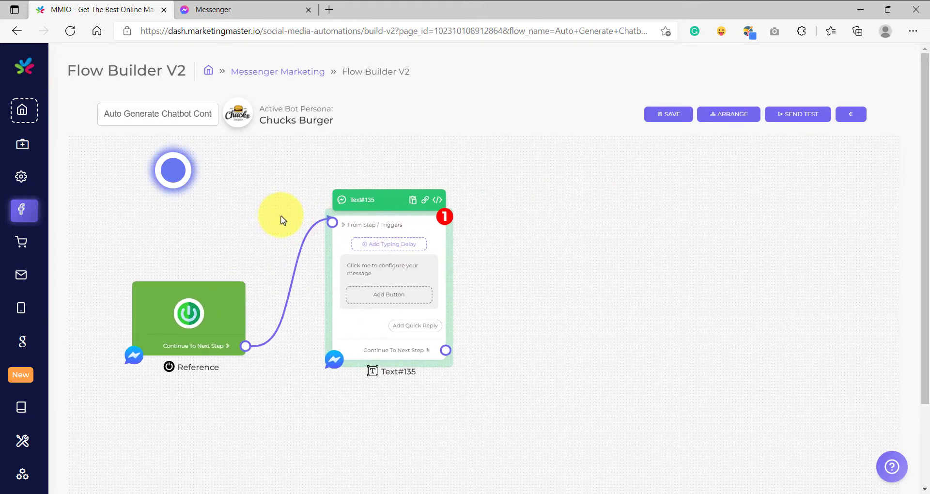
Open Text#135's Configure Your Text editor on its empty message and bring up Auto Generate.
left_click(370, 275)
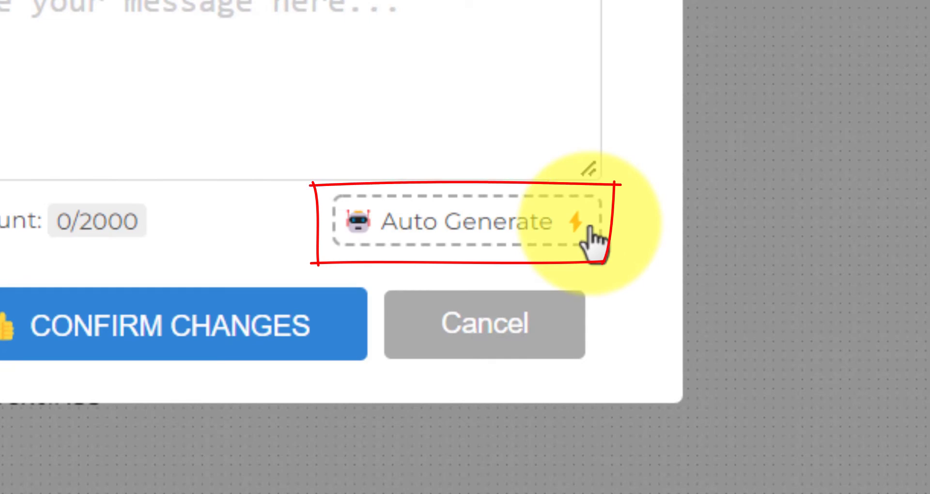
left_click(210, 38)
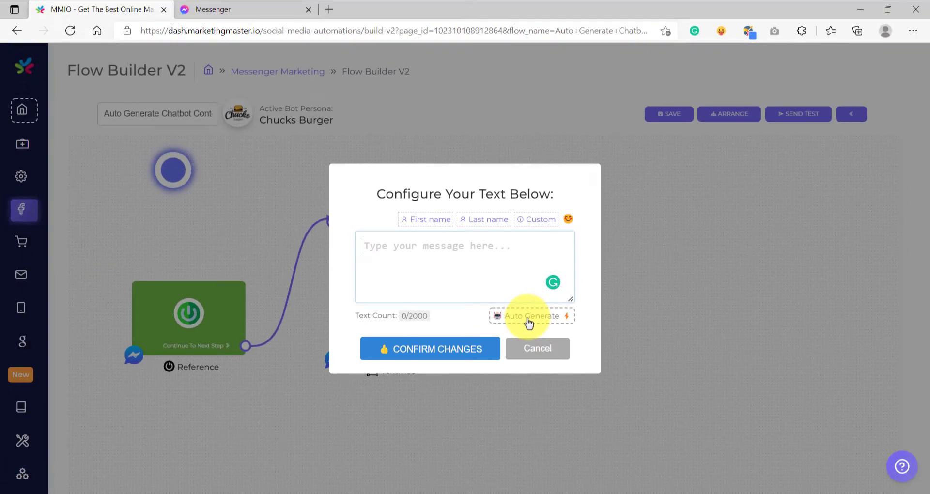
left_click(527, 317)
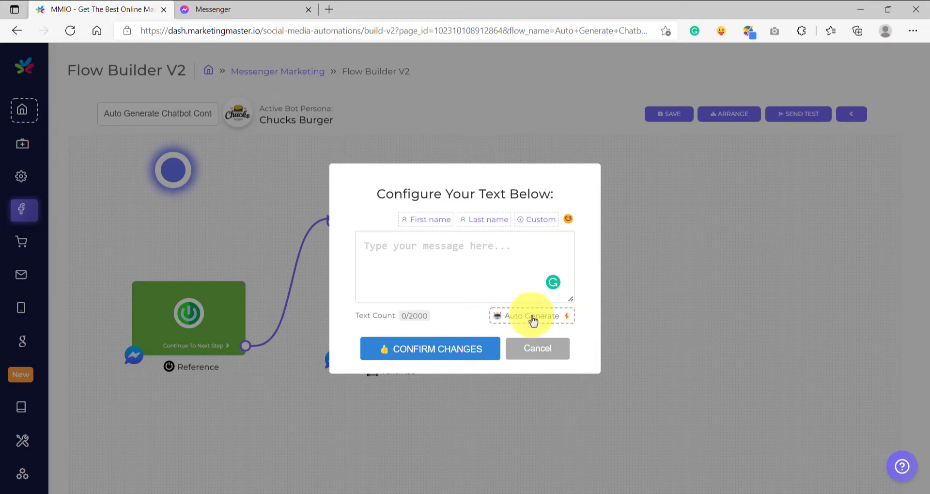
Fill the Auto Generate form with product 'Vitamin-c' and buyer persona 'young man', keeping intention Buy.
left_click(556, 316)
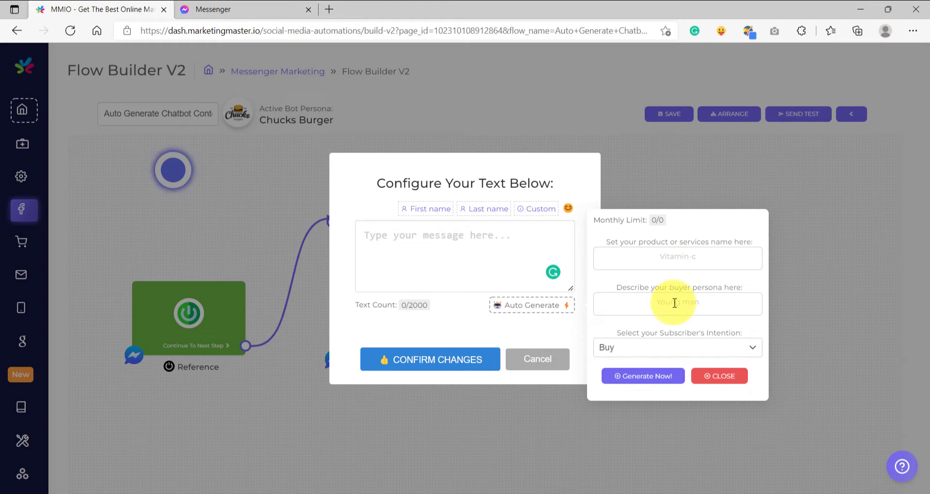
left_click(654, 258)
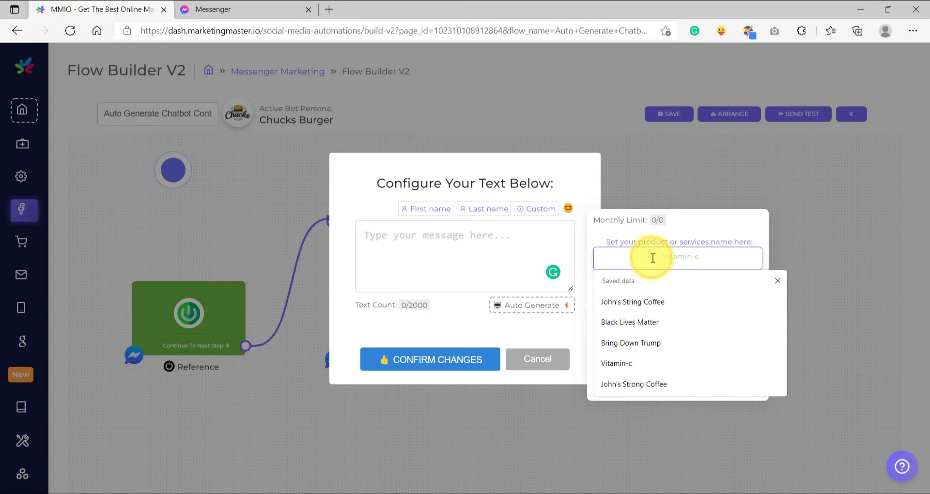
type("Vitamin-c")
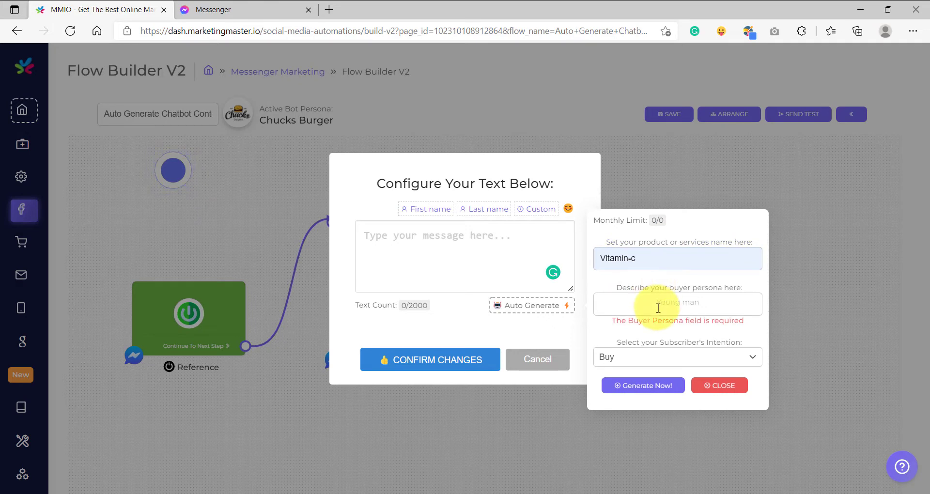
left_click(656, 303)
type("young man")
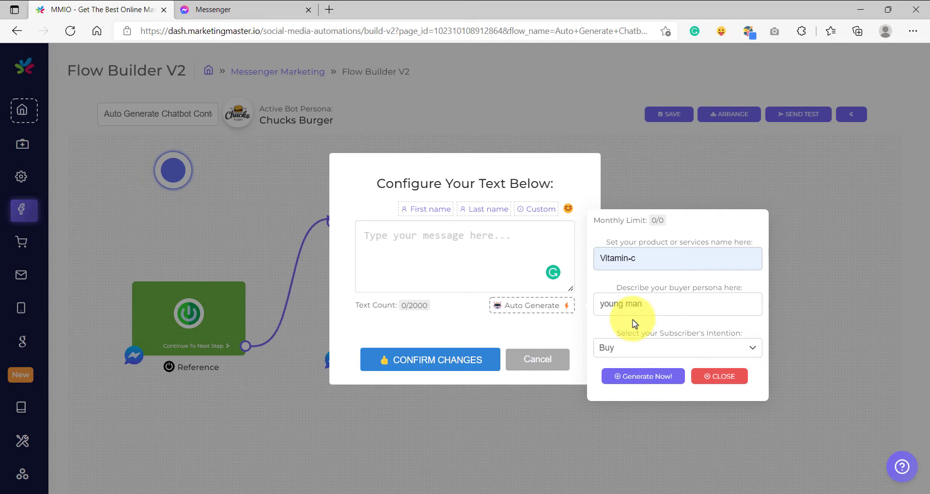
Generate and regenerate the Vitamin-C cold-and-flu copy, then confirm it into Text#135.
left_click(636, 382)
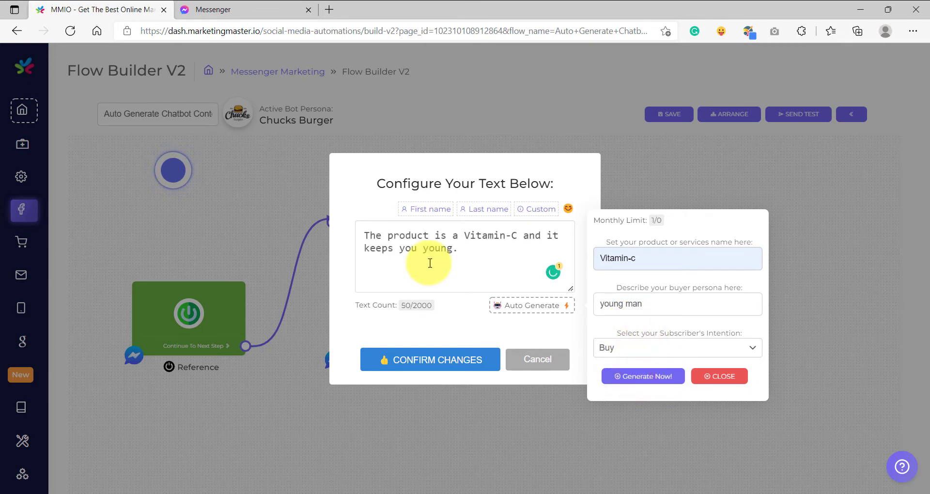
triple_click(469, 252)
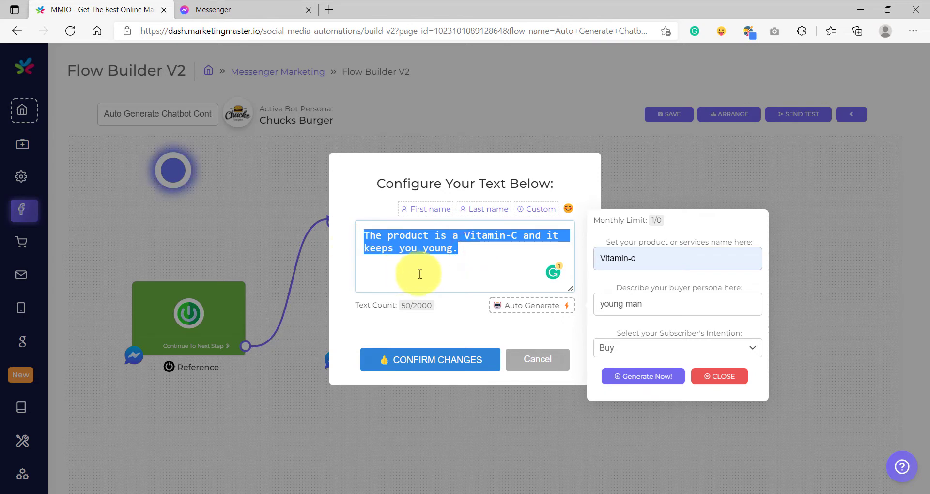
left_click(483, 252)
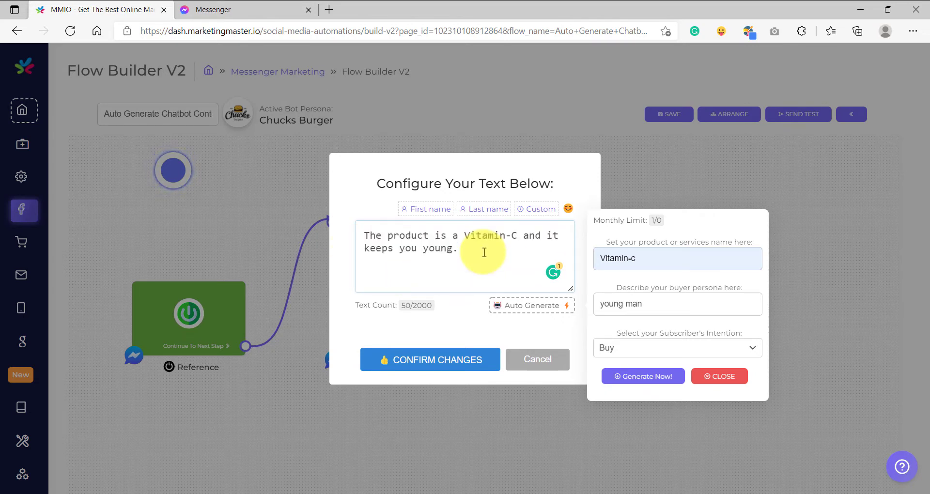
left_click(644, 379)
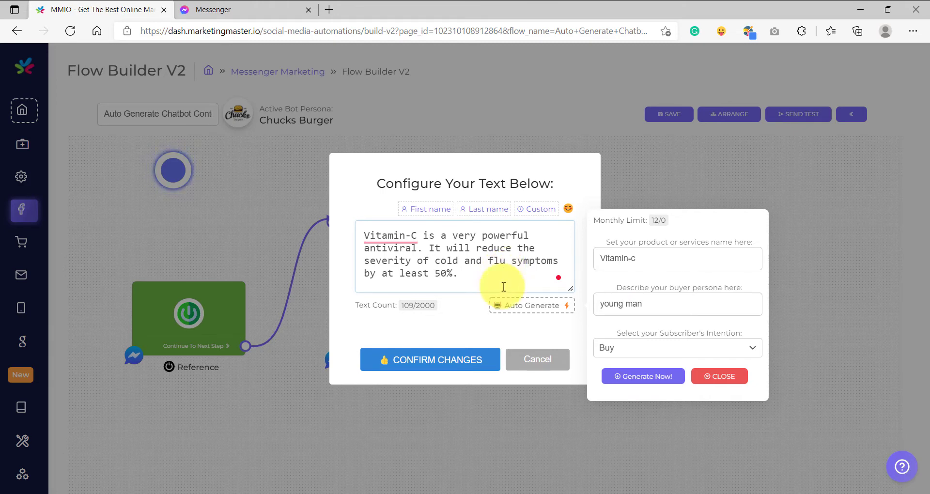
left_click(448, 367)
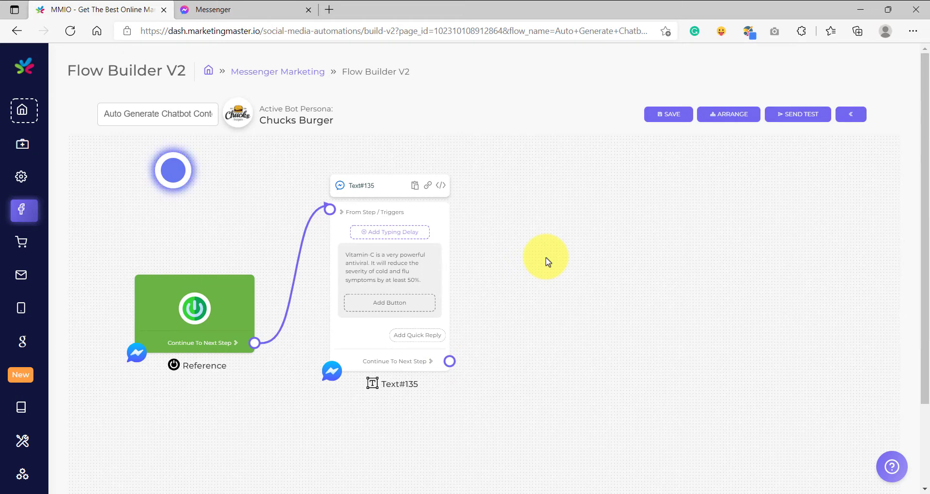
Add an unconnected Text#138 step and begin a quick reply on Text#135.
left_click(414, 341)
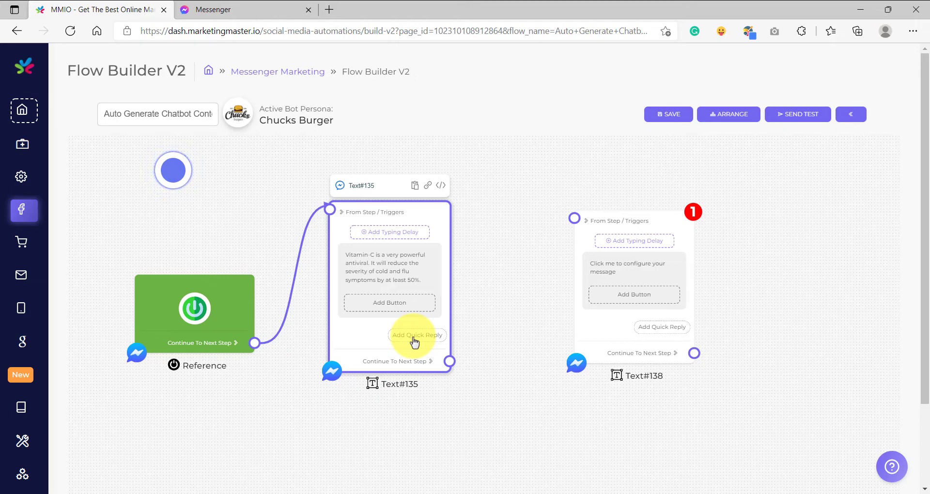
left_click(414, 340)
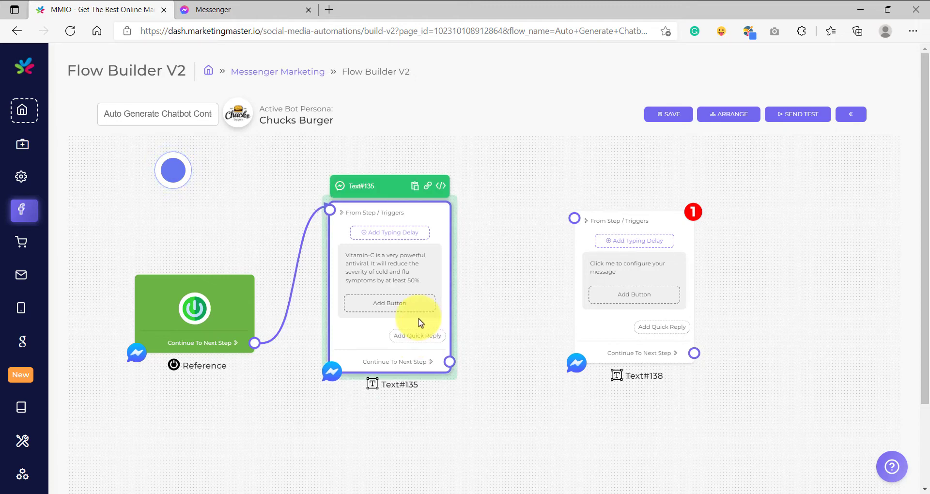
left_click(419, 335)
Create a Next Step quick reply labelled 'How to buy it?' on Text#135.
left_click(421, 276)
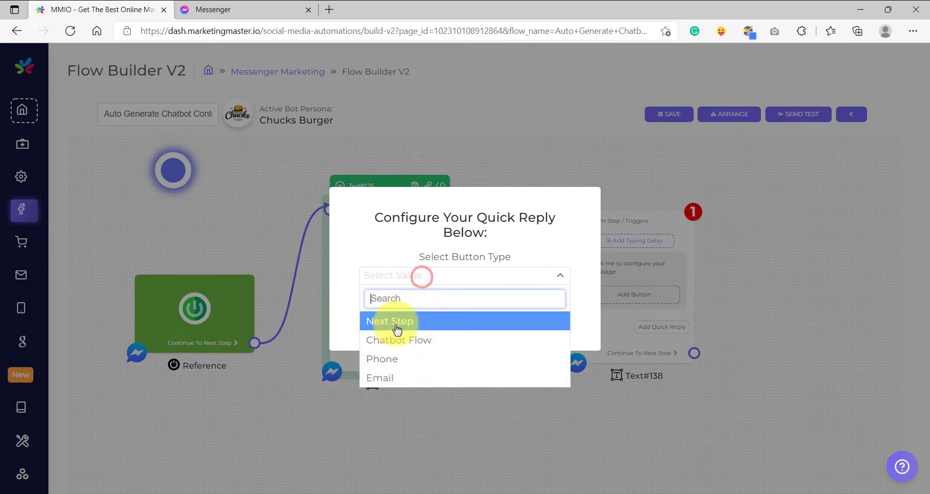
left_click(396, 322)
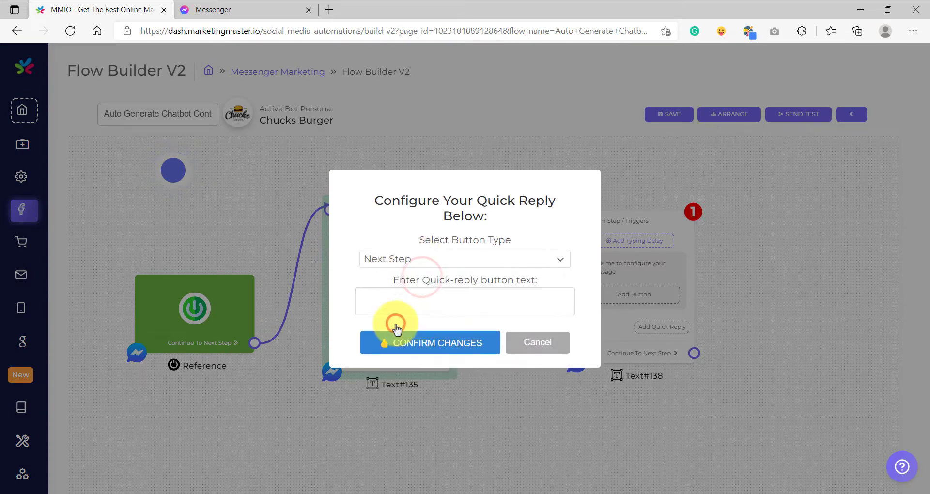
left_click(413, 296)
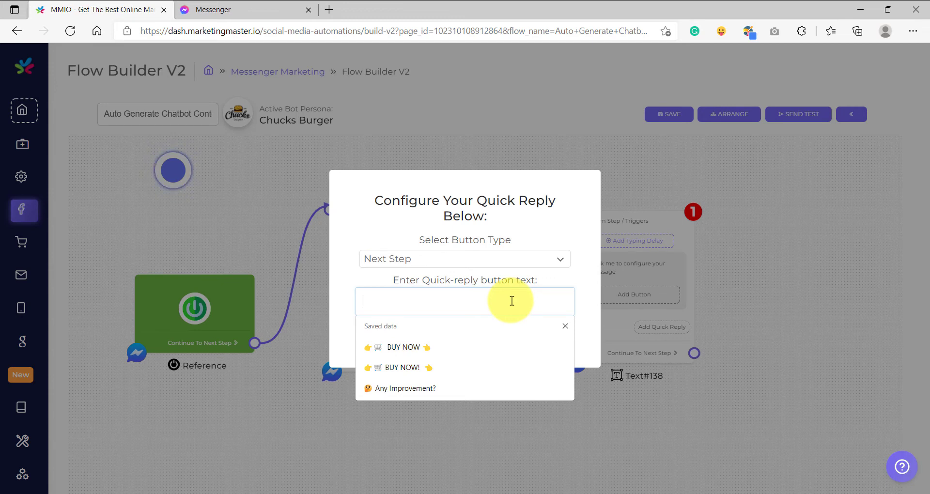
type("How to buy it?")
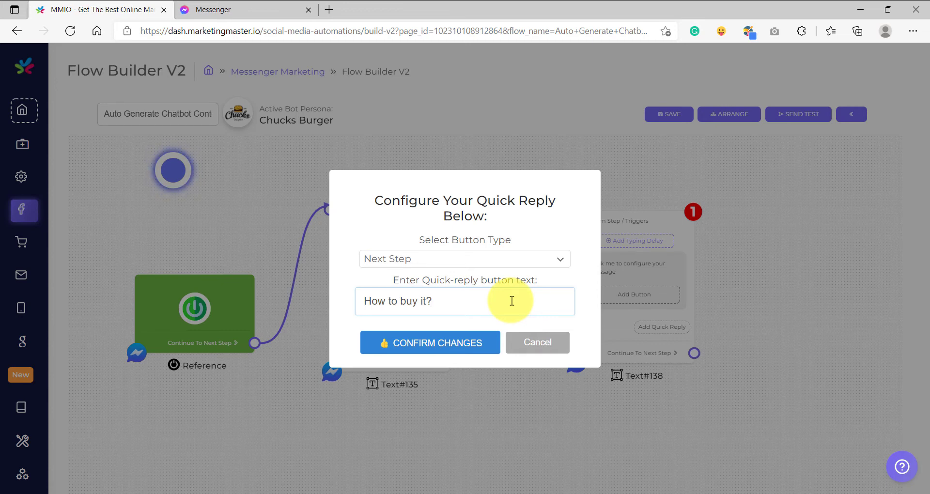
left_click(455, 343)
Connect the 'How to buy it?' reply to Text#138 and centre Text#138 in view.
left_click_drag(617, 228, 593, 215)
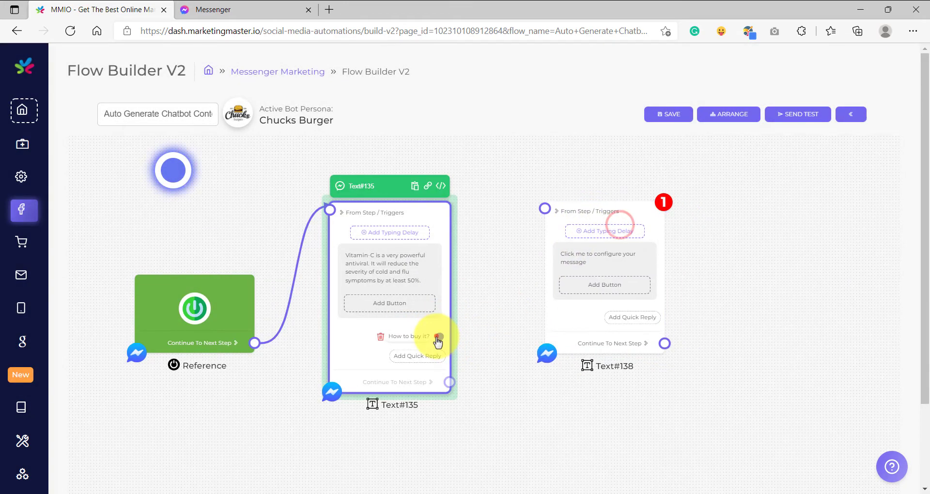
left_click_drag(439, 336, 545, 208)
left_click(569, 264)
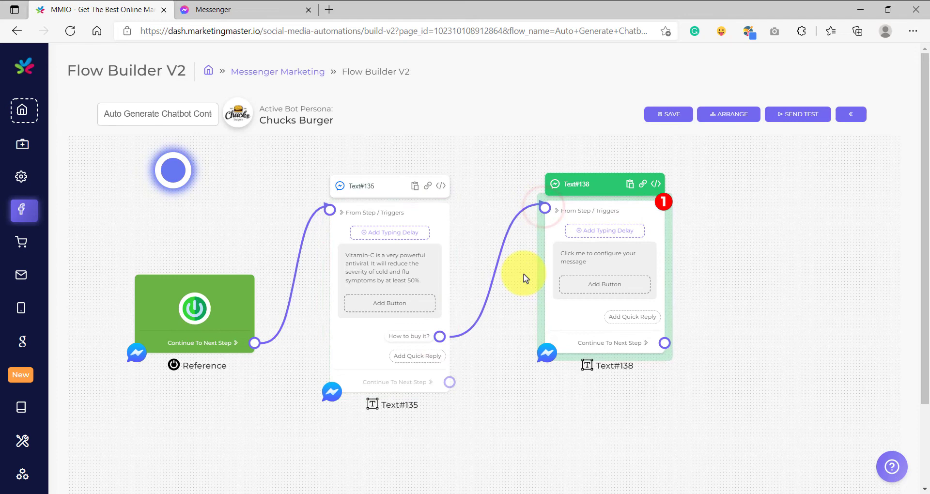
left_click_drag(527, 274, 421, 275)
left_click(494, 266)
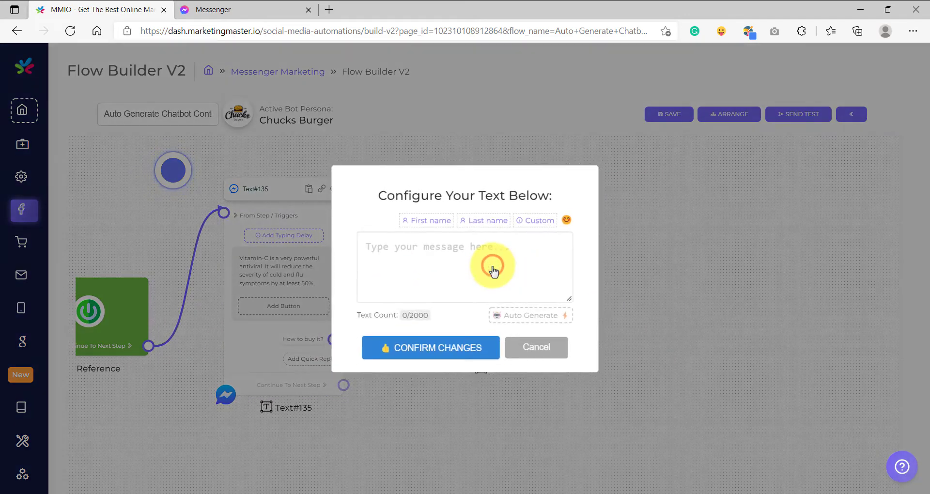
left_click(532, 314)
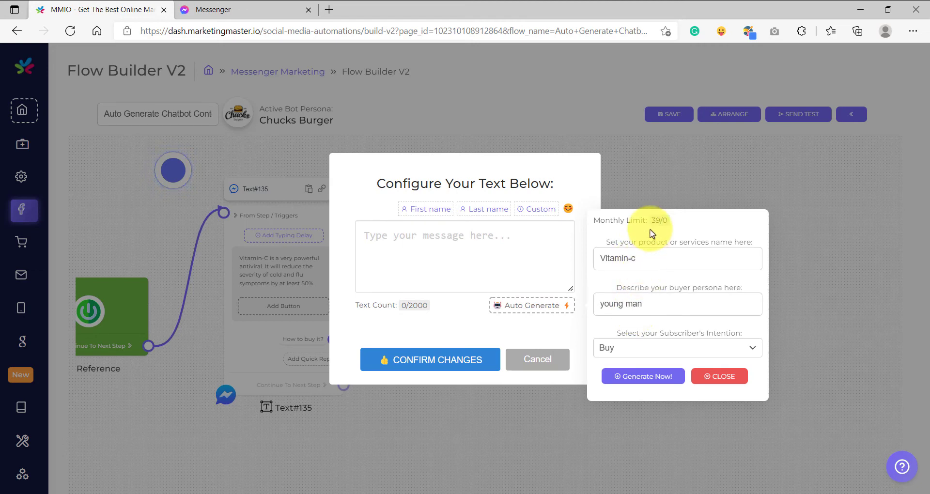
left_click(634, 376)
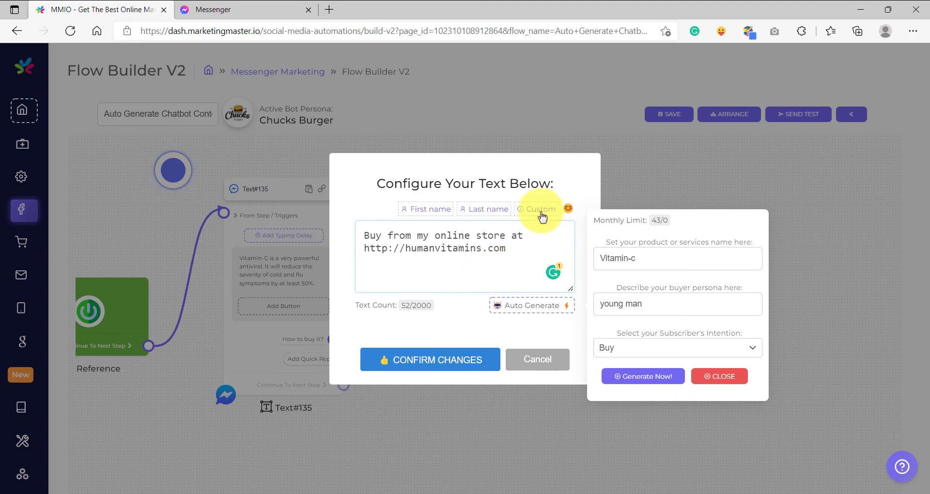
left_click(413, 364)
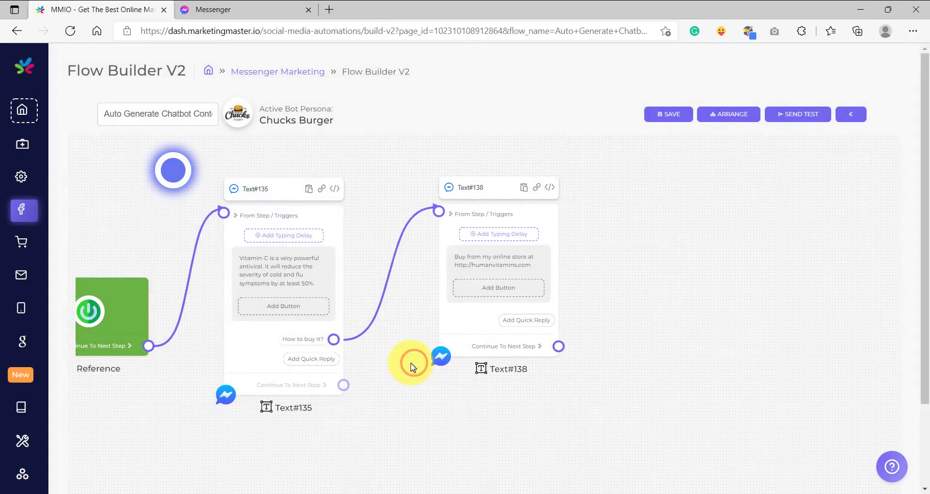
scroll(433, 363, "up", 1)
scroll(397, 339, "up", 2)
scroll(339, 310, "up", 5)
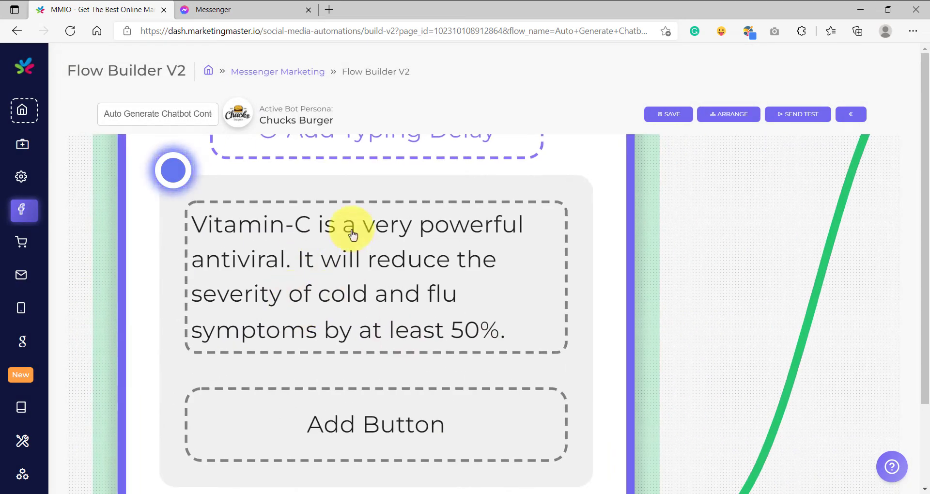
scroll(356, 242, "down", 2)
scroll(436, 338, "down", 3)
scroll(366, 365, "up", 4)
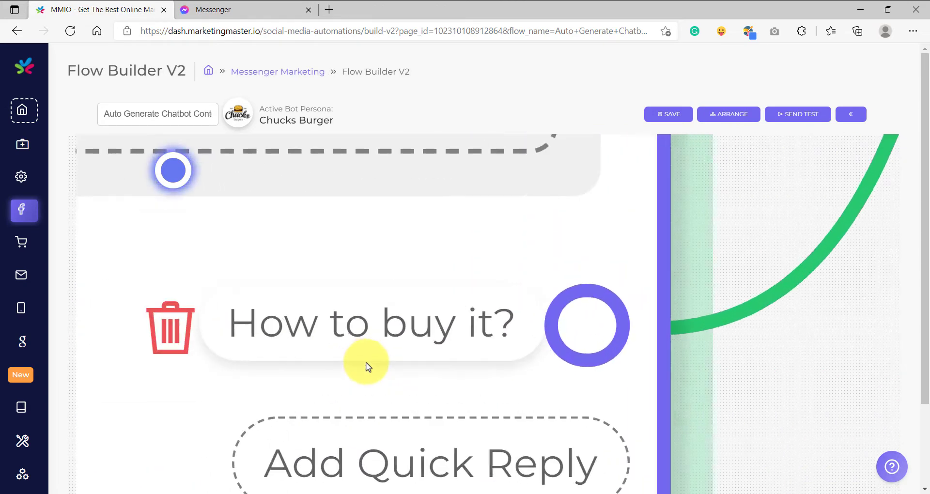
scroll(361, 333, "down", 1)
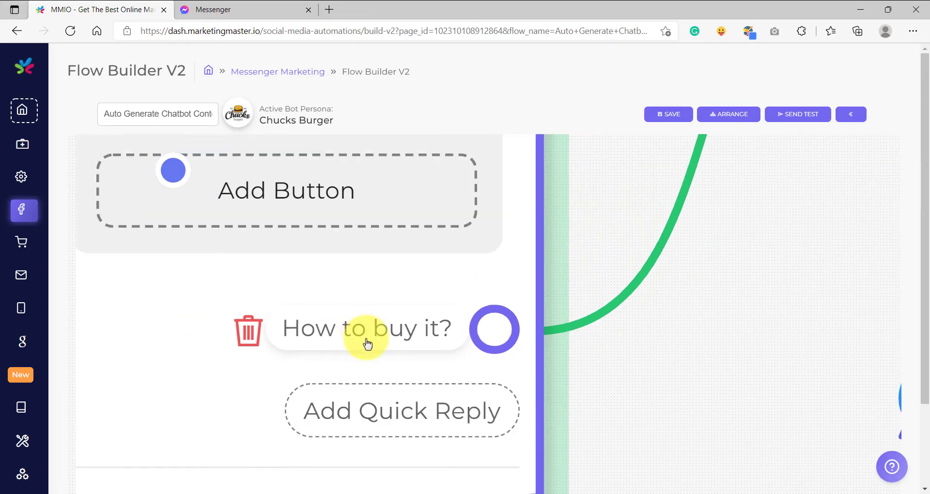
scroll(363, 344, "down", 4)
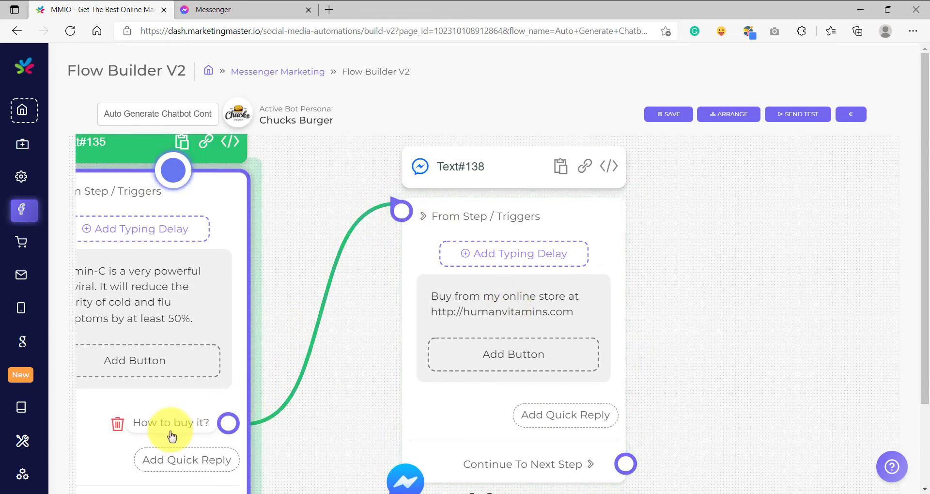
scroll(291, 380, "up", 5)
scroll(284, 384, "up", 3)
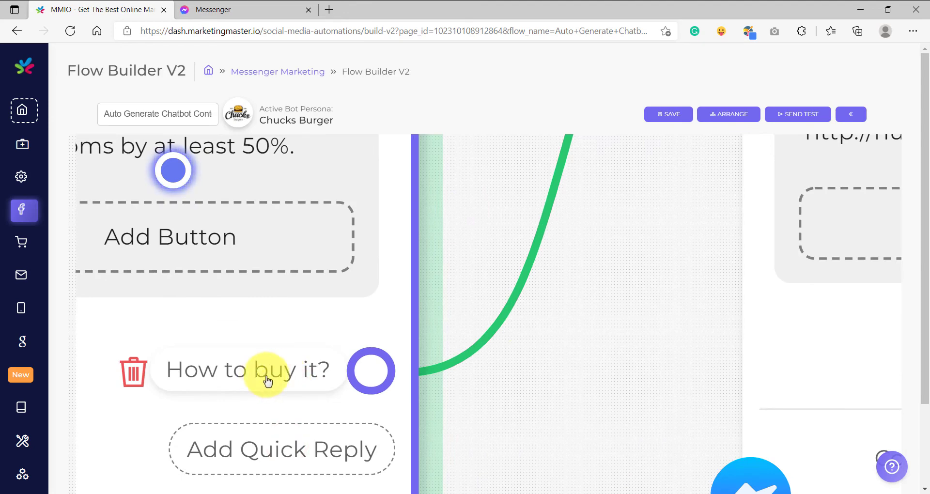
scroll(271, 370, "down", 3)
scroll(272, 370, "down", 3)
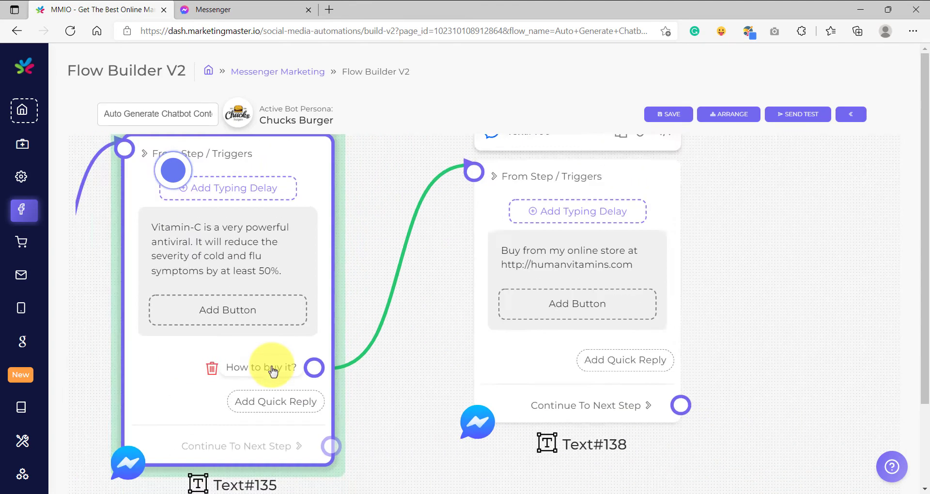
scroll(546, 359, "down", 2)
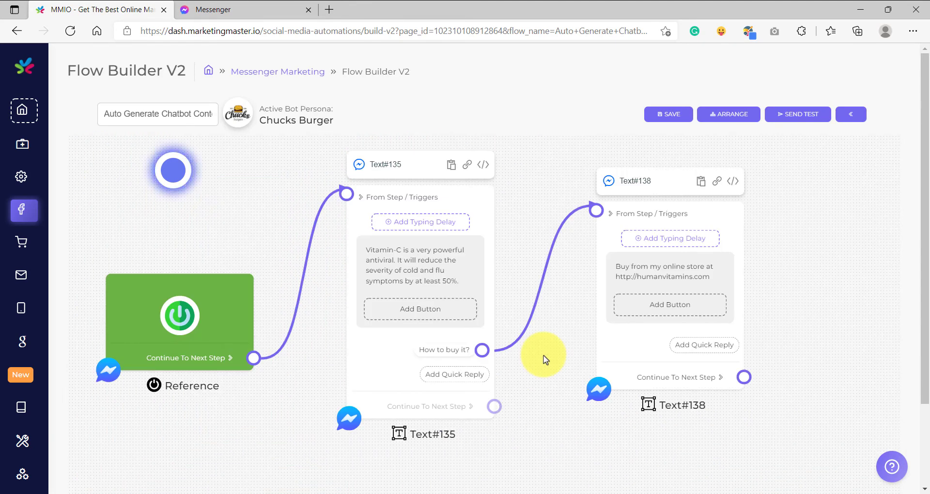